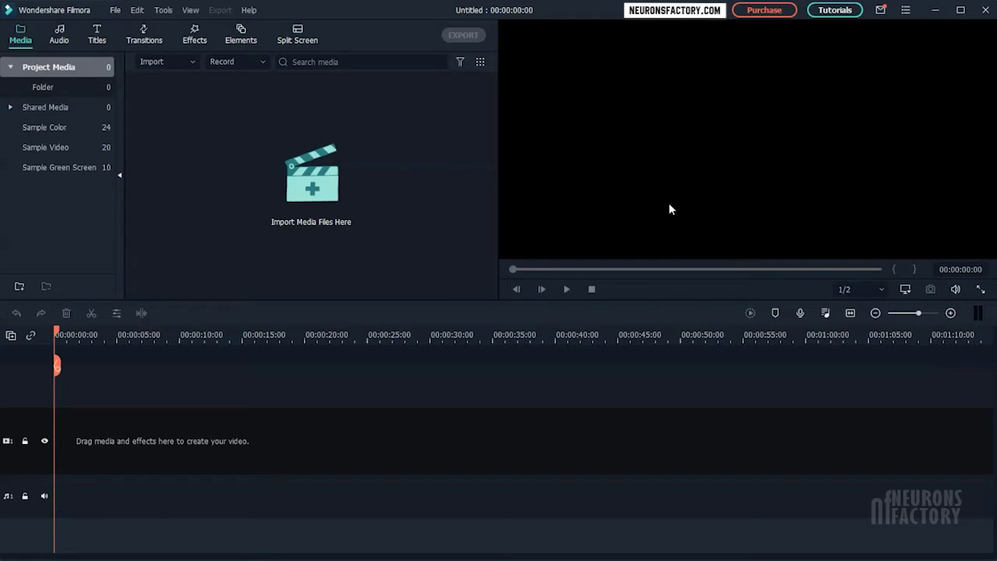
# Open the Media panel's Record options to reach webcam capture
pyautogui.click(251, 66)
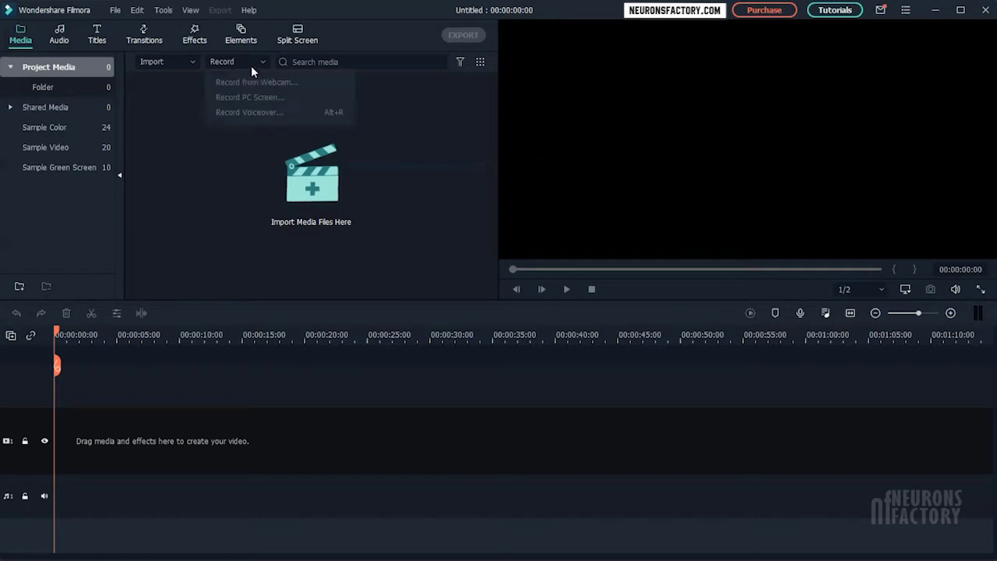
# Record a webcam clip from the c922 Pro Stream Webcam at 1920x1080 and 30 fps
pyautogui.click(257, 82)
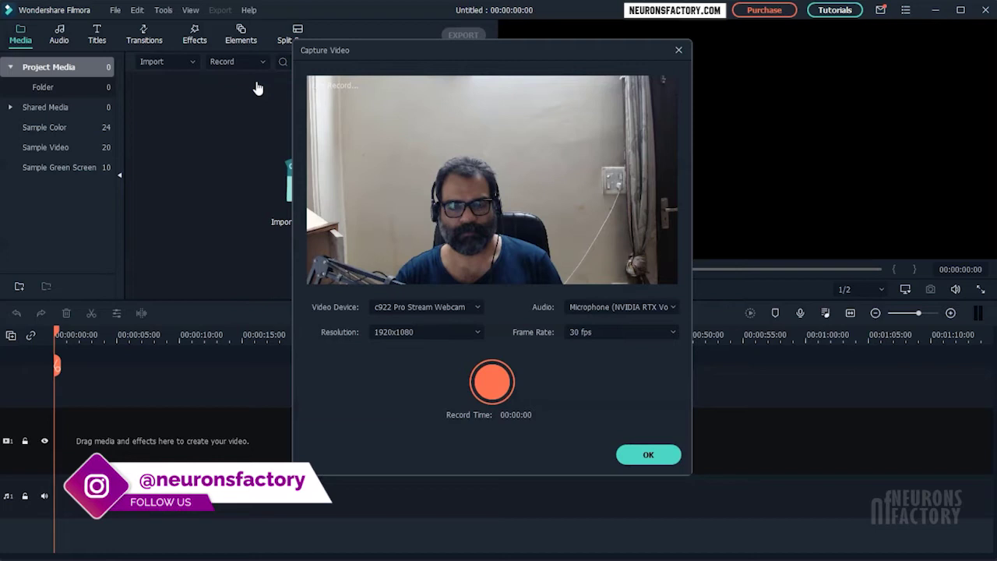
pyautogui.click(480, 309)
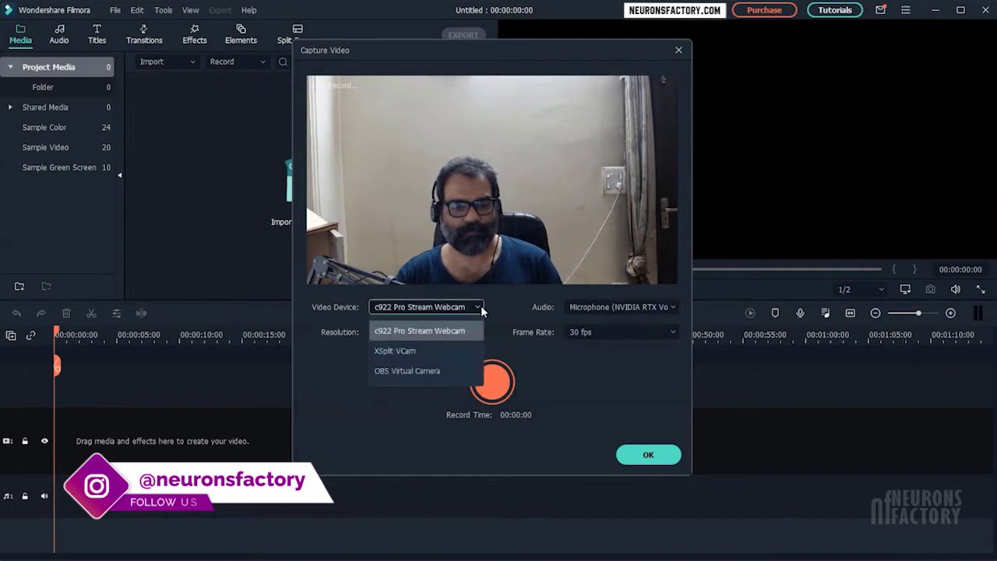
pyautogui.click(481, 307)
pyautogui.click(630, 309)
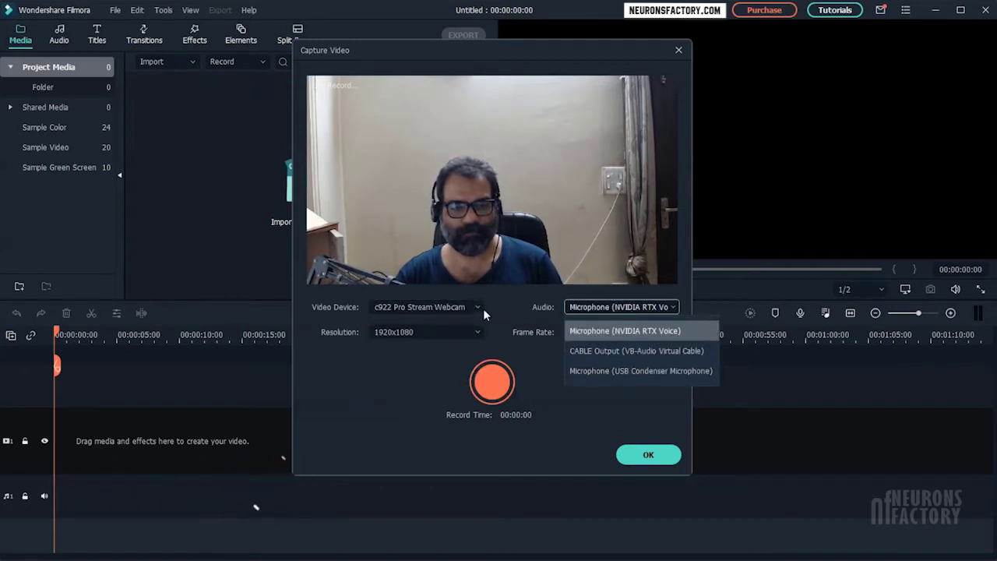
pyautogui.click(477, 332)
pyautogui.click(477, 332)
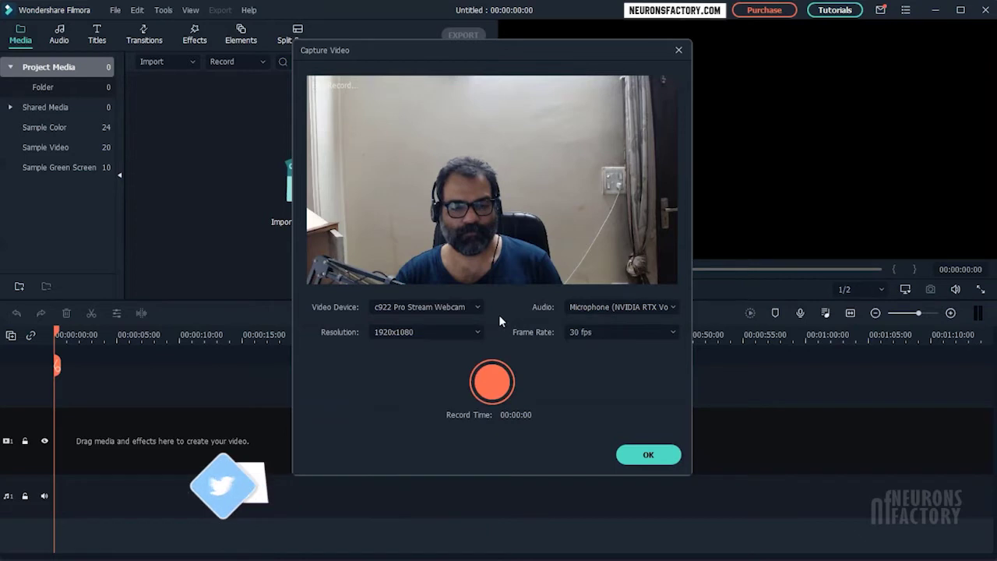
pyautogui.click(597, 332)
pyautogui.click(597, 332)
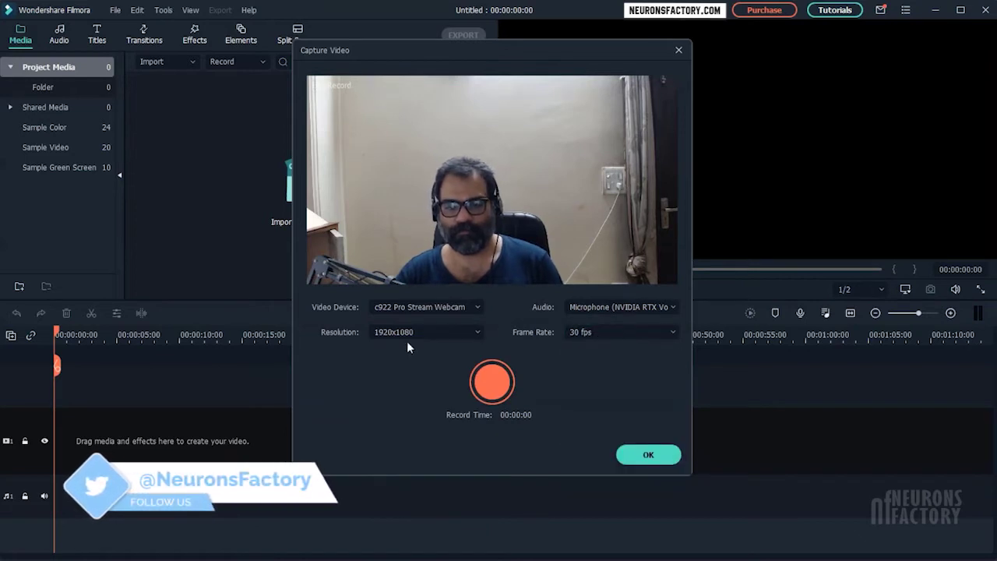
pyautogui.click(491, 380)
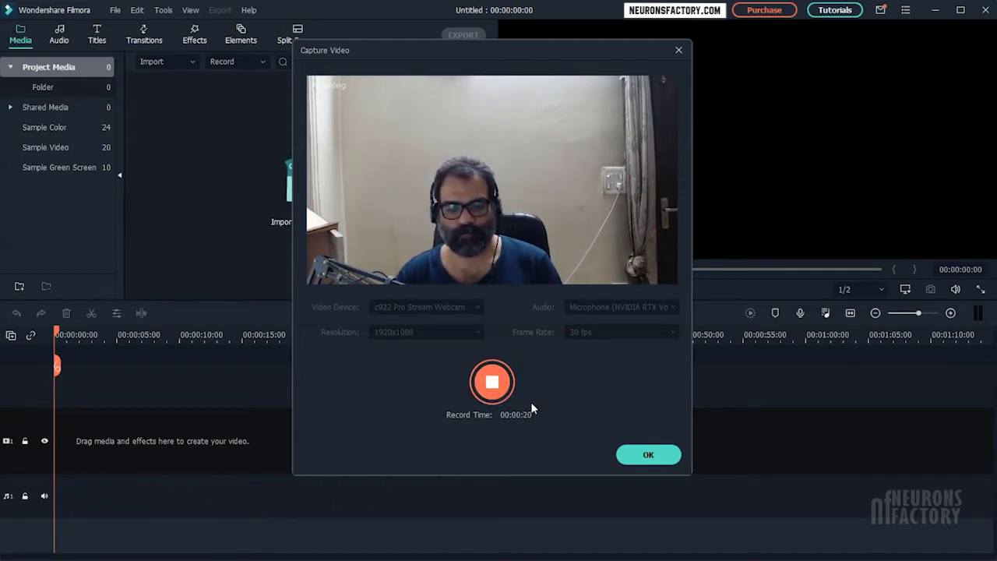
# Stop the webcam recording, dismiss the proxy prompt and close the capture window
pyautogui.click(494, 384)
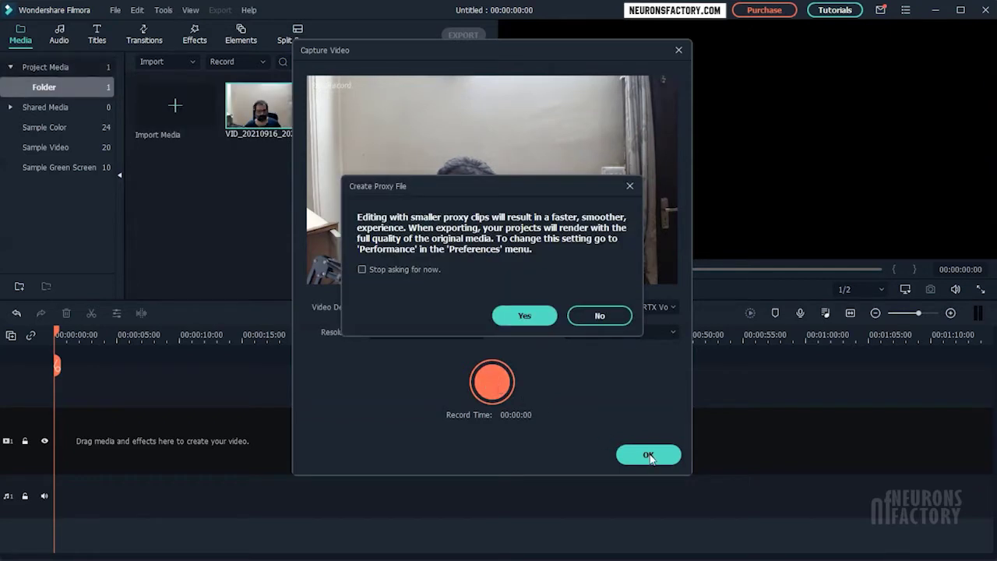
pyautogui.click(605, 318)
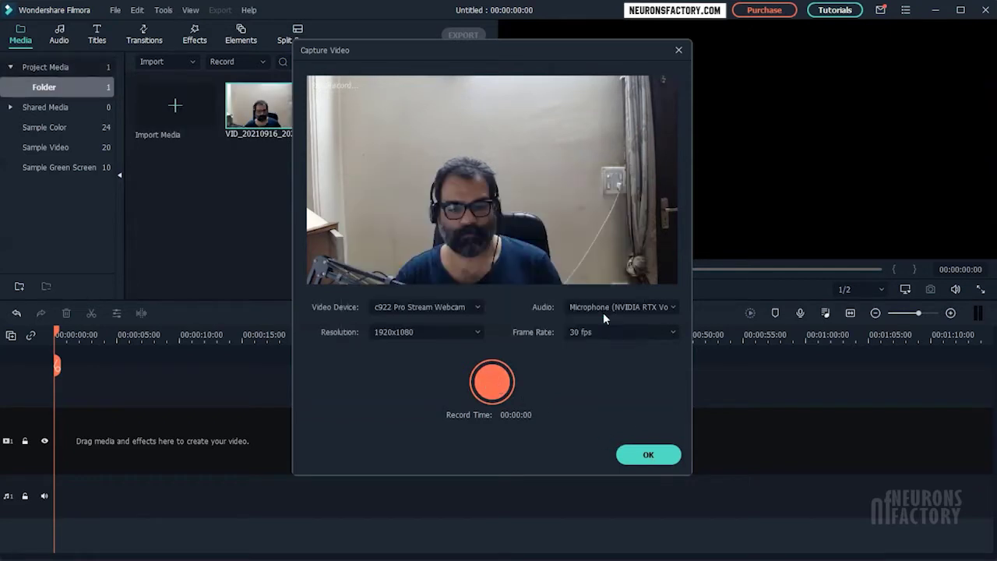
pyautogui.click(649, 455)
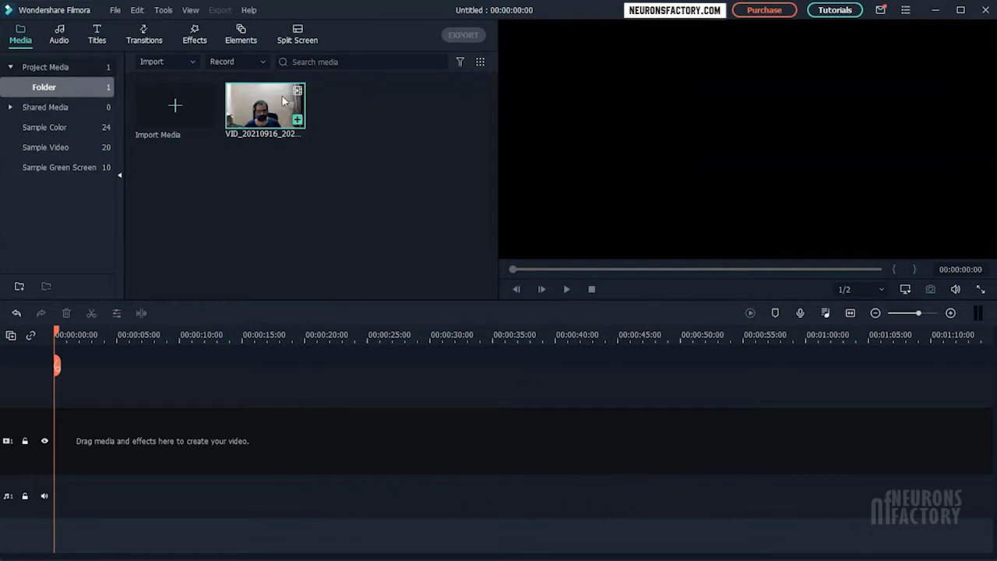
# Place the webcam clip on the video track, match the project to 1920 x 1080 30fps, and preview it
pyautogui.moveTo(285, 100); pyautogui.dragTo(59, 447)
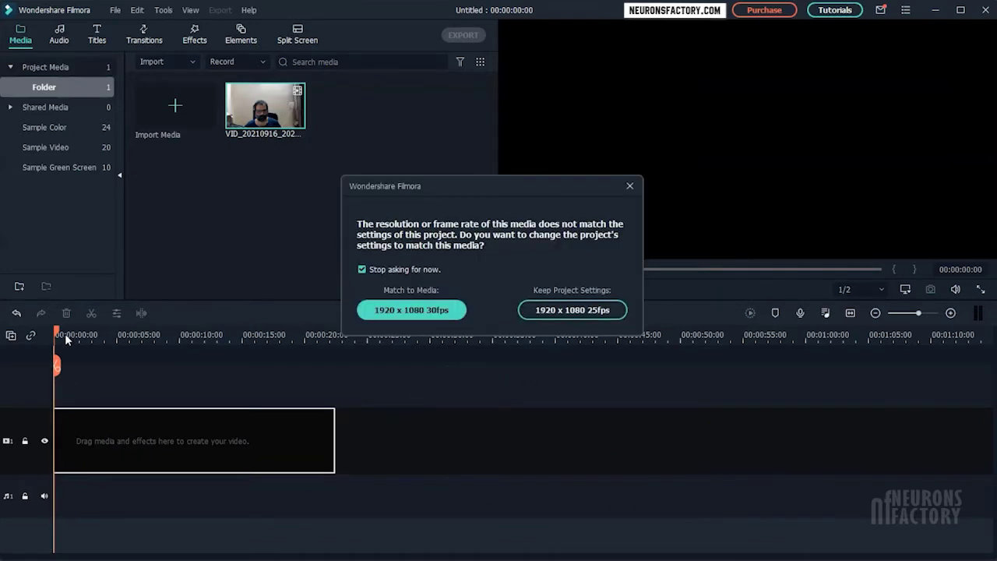
pyautogui.click(452, 317)
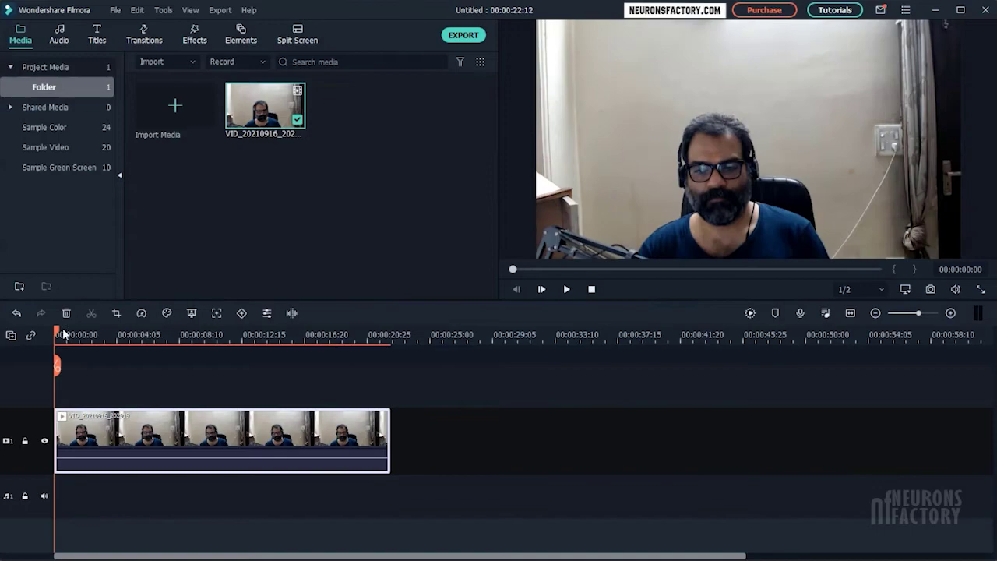
pyautogui.moveTo(66, 333); pyautogui.dragTo(220, 363)
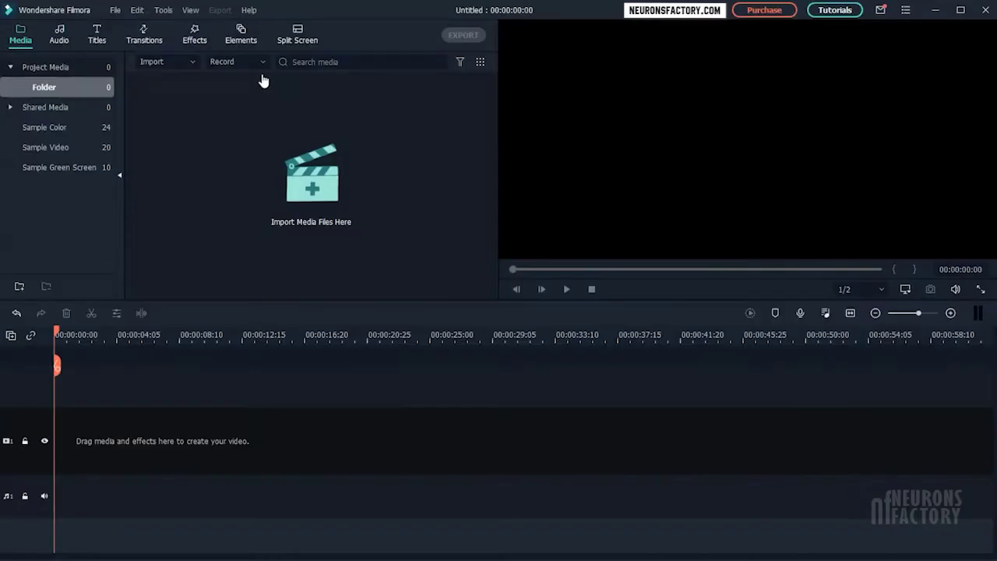
# Open the PC screen recorder and shrink its capture area to 1336 x 627 at the upper left
pyautogui.click(262, 67)
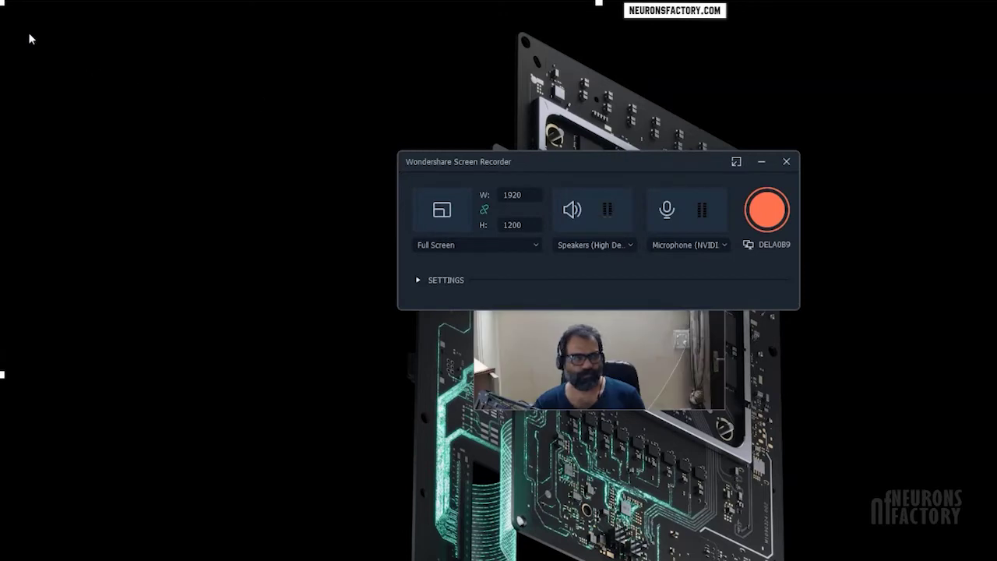
pyautogui.moveTo(4, 4); pyautogui.dragTo(241, 139)
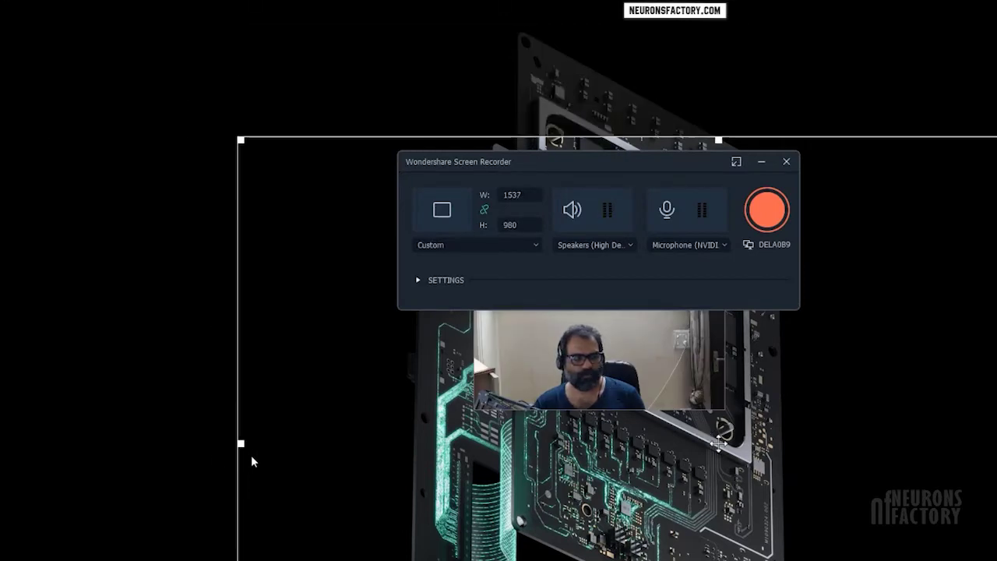
pyautogui.moveTo(240, 447); pyautogui.dragTo(366, 442)
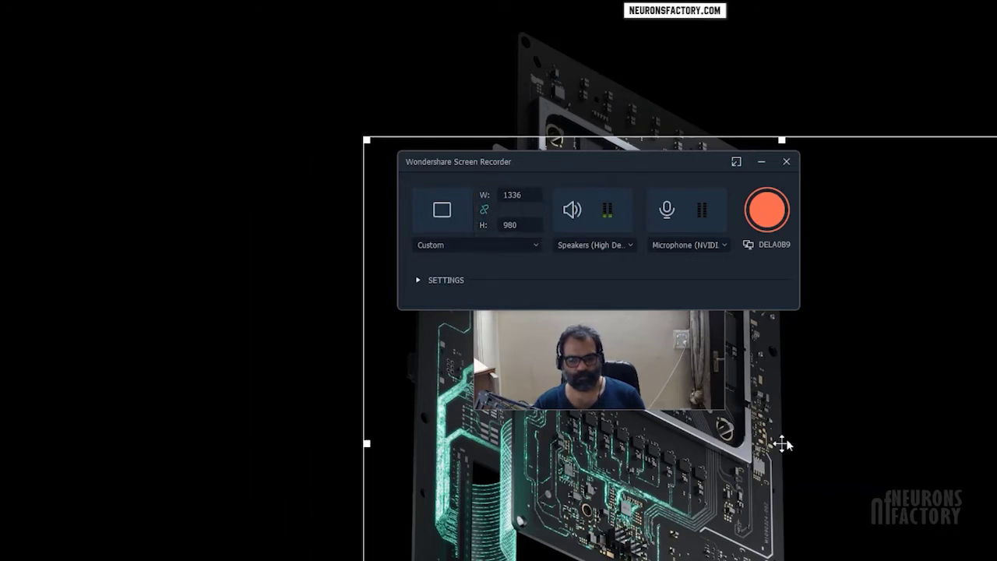
pyautogui.moveTo(782, 443); pyautogui.dragTo(435, 235)
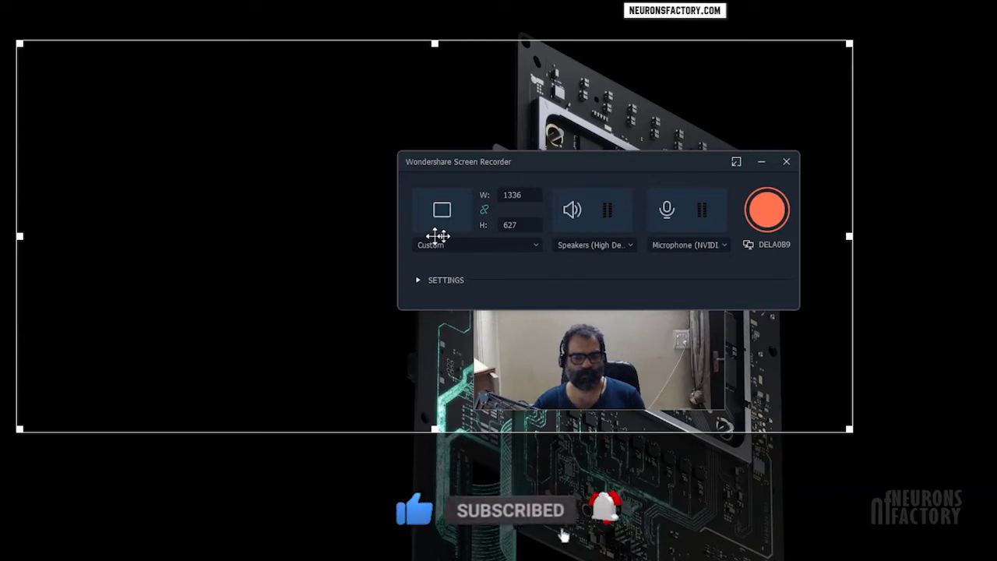
pyautogui.click(534, 245)
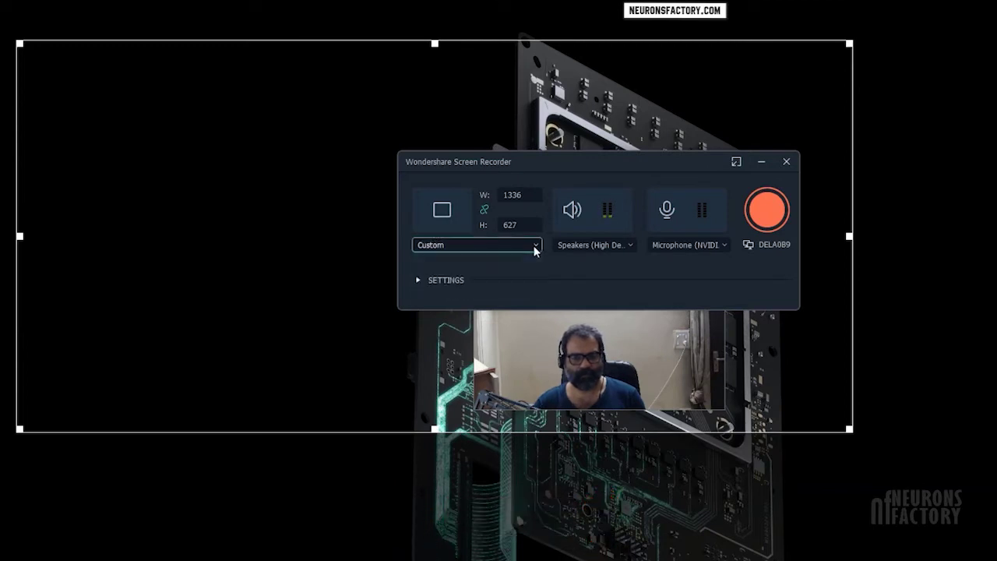
pyautogui.click(534, 247)
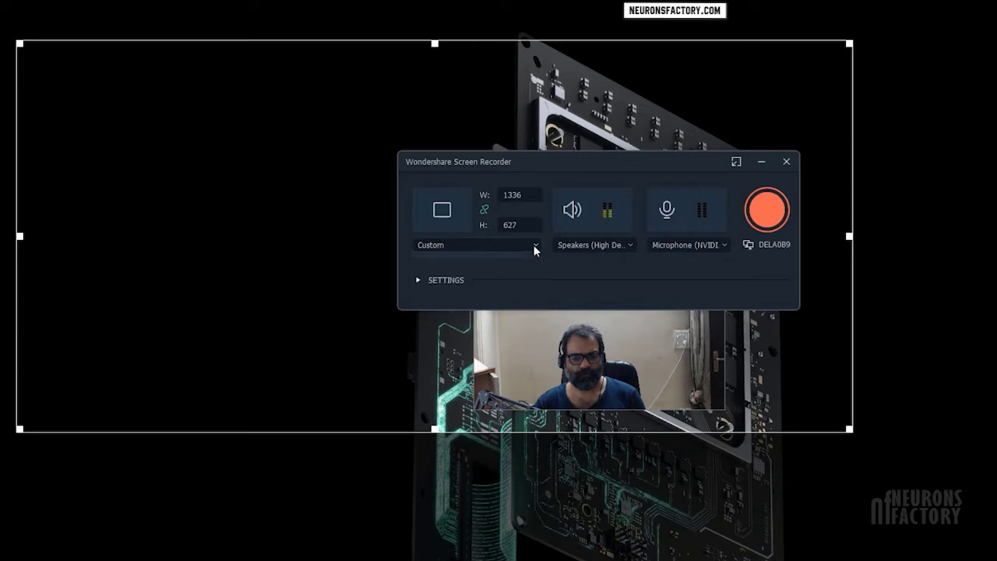
pyautogui.click(534, 247)
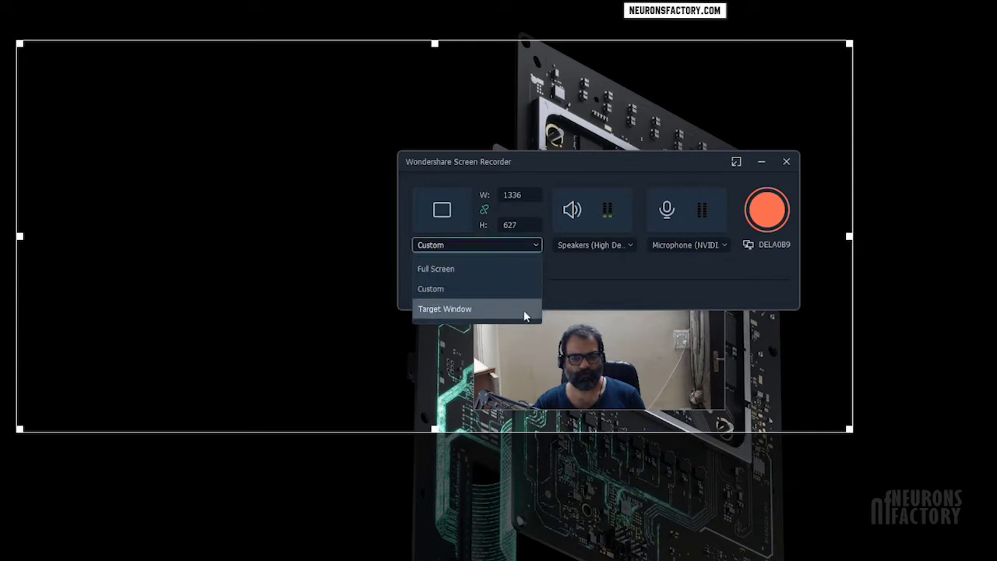
pyautogui.click(563, 304)
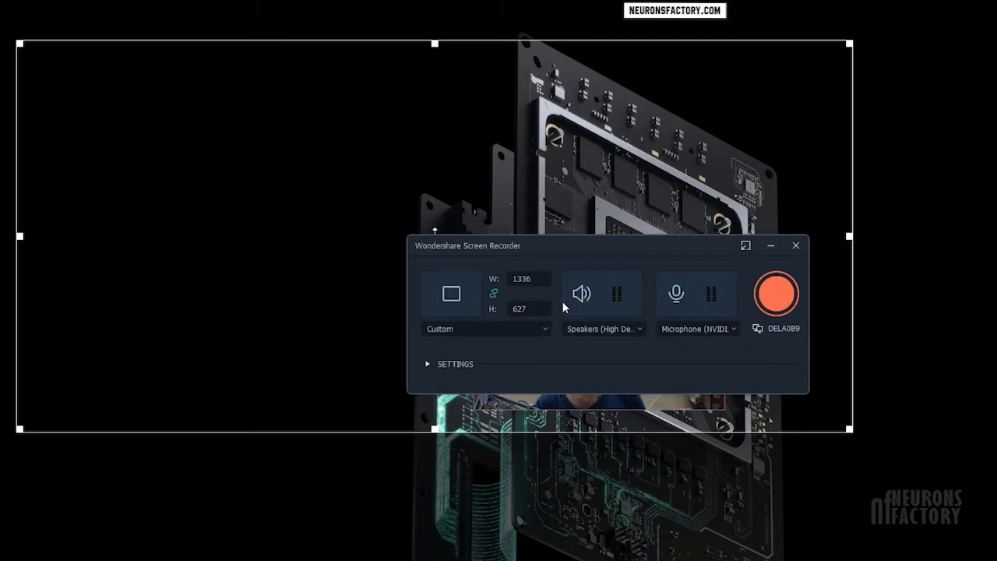
pyautogui.click(732, 332)
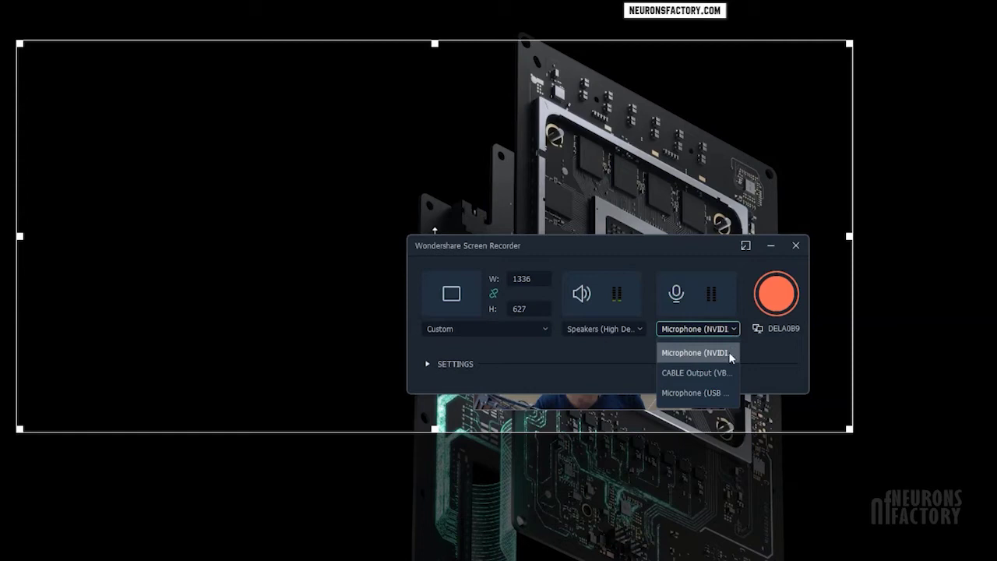
pyautogui.click(732, 357)
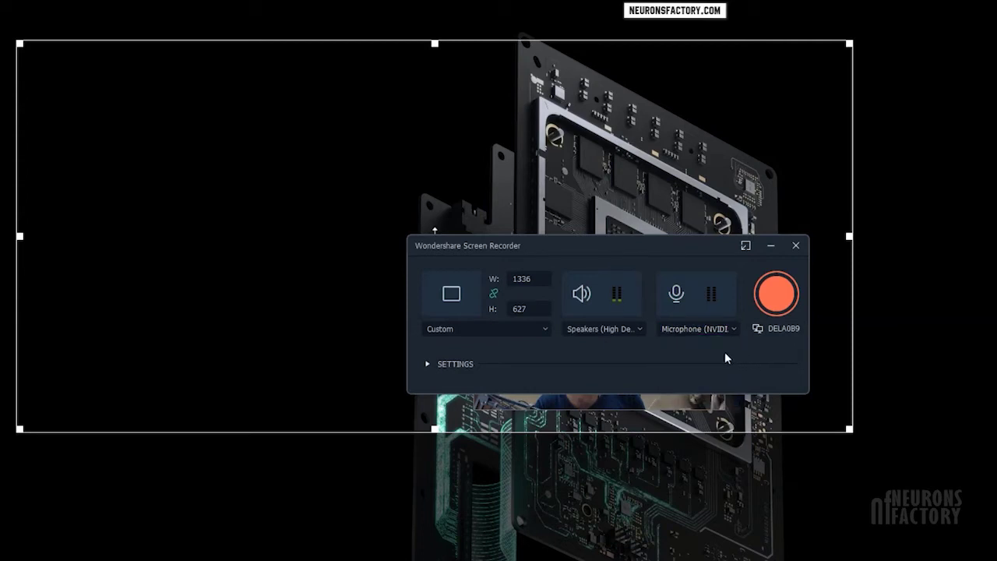
pyautogui.click(634, 330)
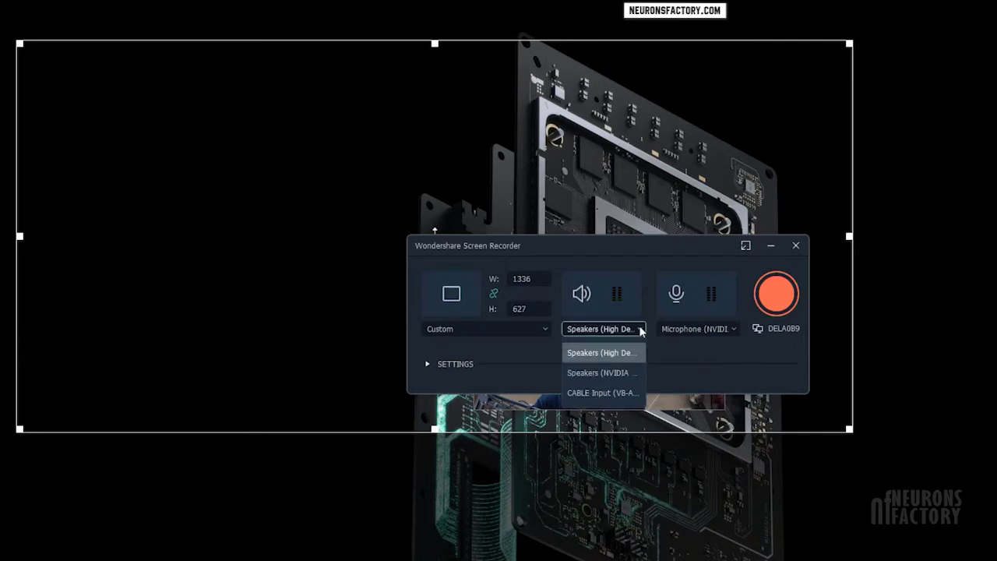
pyautogui.click(655, 352)
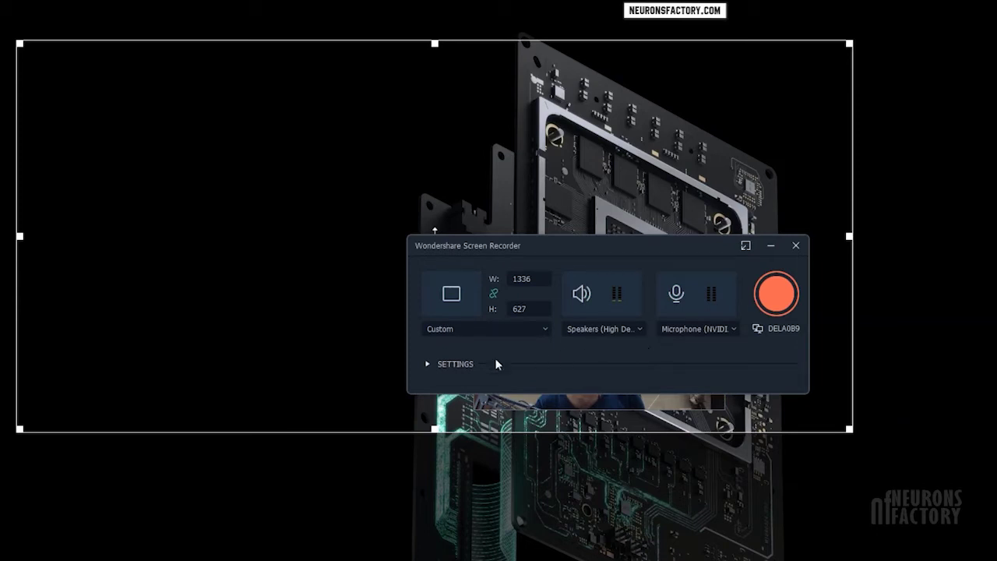
# Expand the full recorder settings and move the recorder window toward the upper left
pyautogui.click(429, 364)
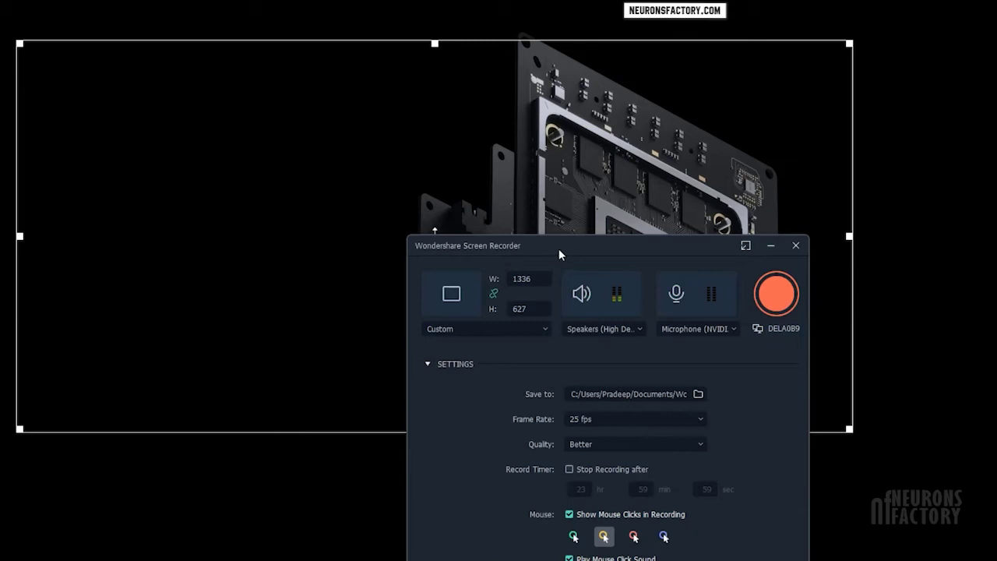
pyautogui.moveTo(558, 249); pyautogui.dragTo(391, 81)
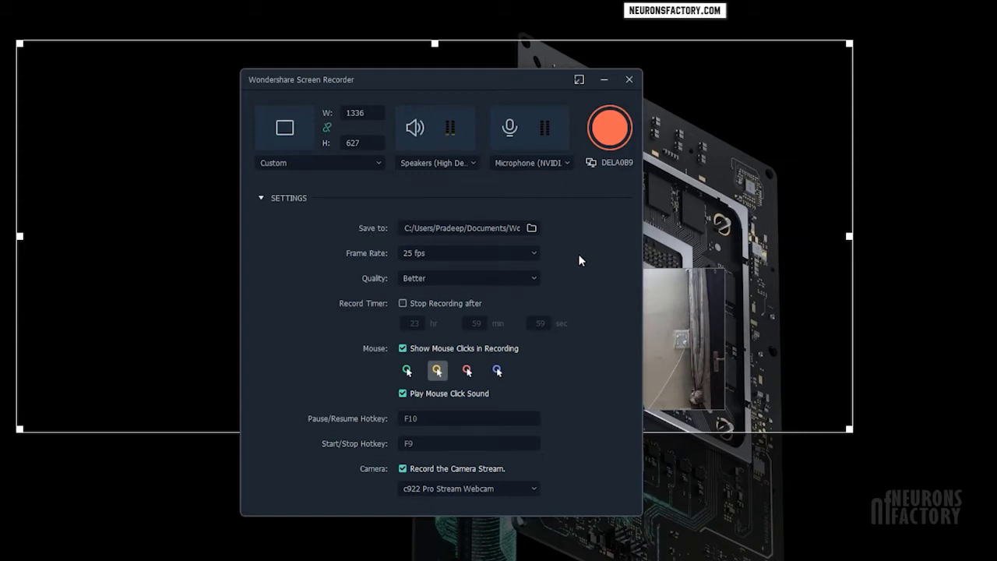
pyautogui.click(535, 253)
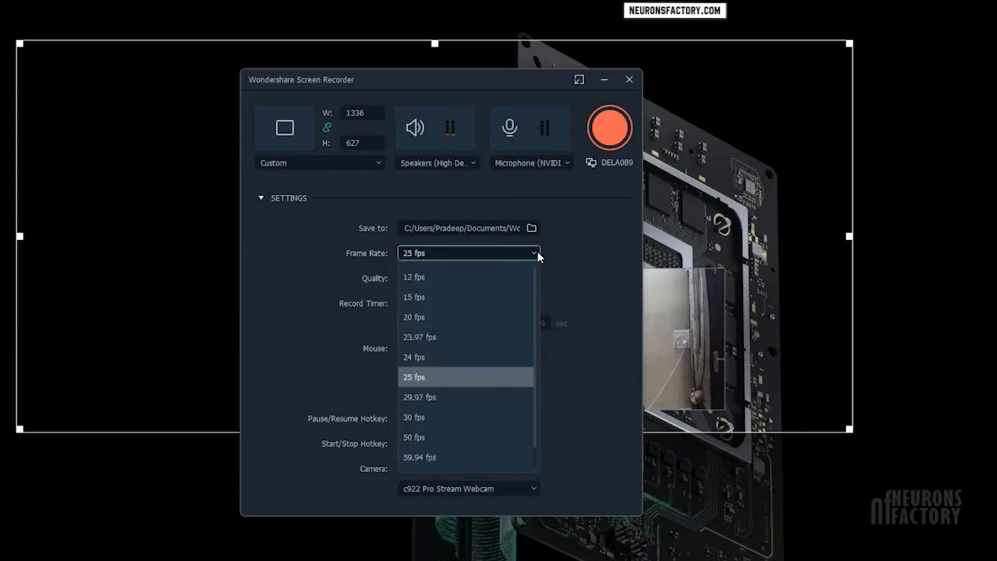
pyautogui.click(537, 251)
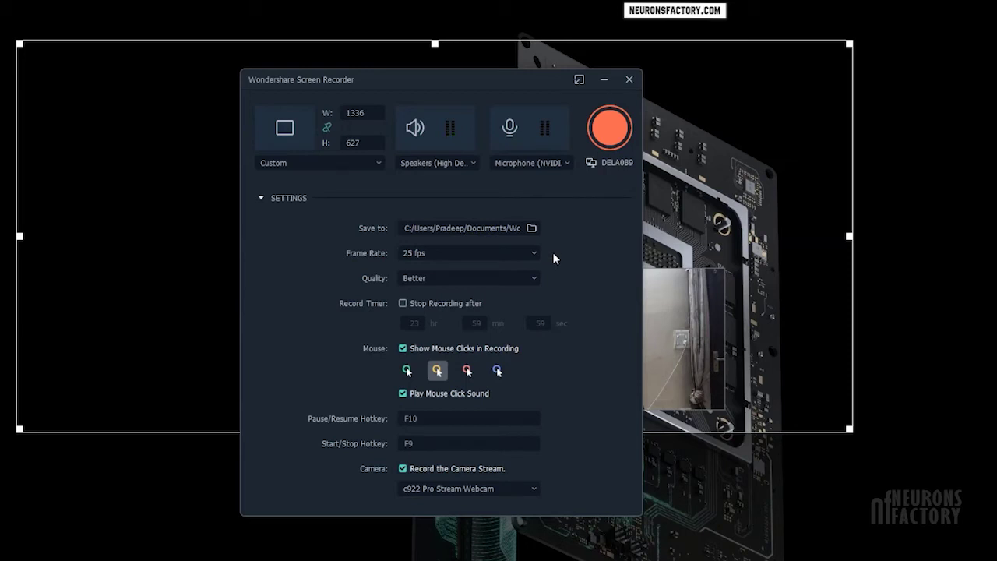
pyautogui.click(535, 278)
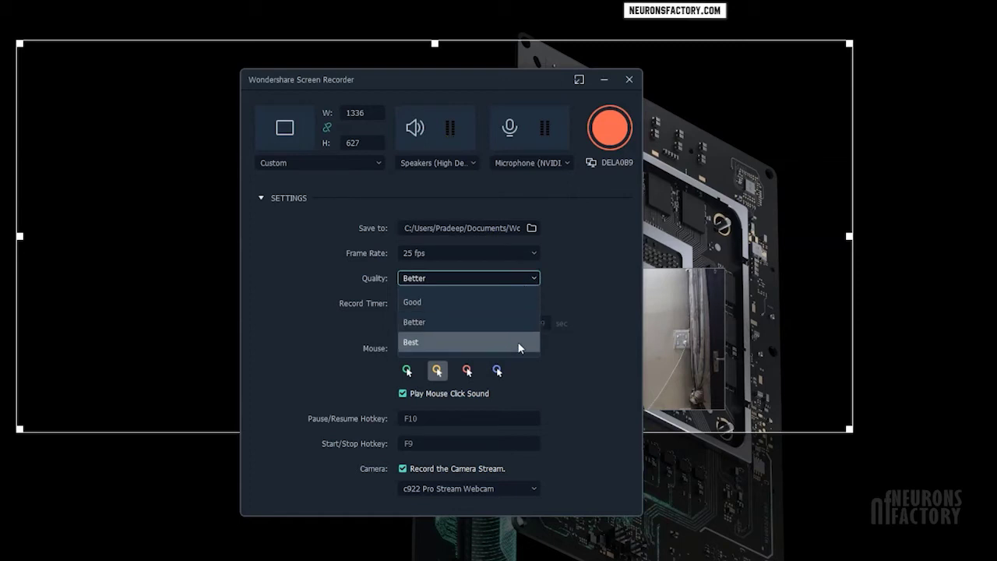
pyautogui.click(534, 323)
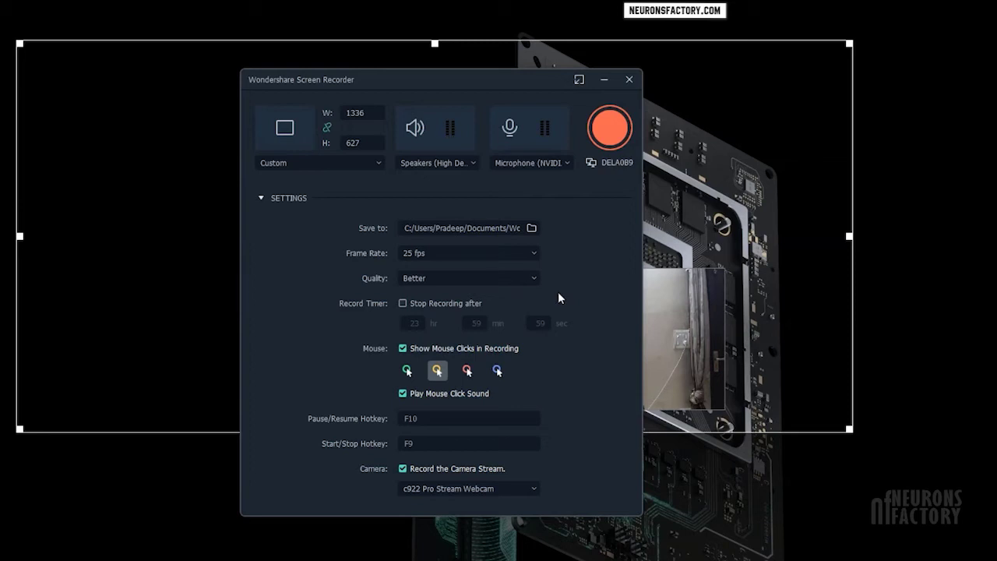
pyautogui.click(469, 306)
pyautogui.click(479, 304)
pyautogui.click(490, 419)
pyautogui.press('F2')
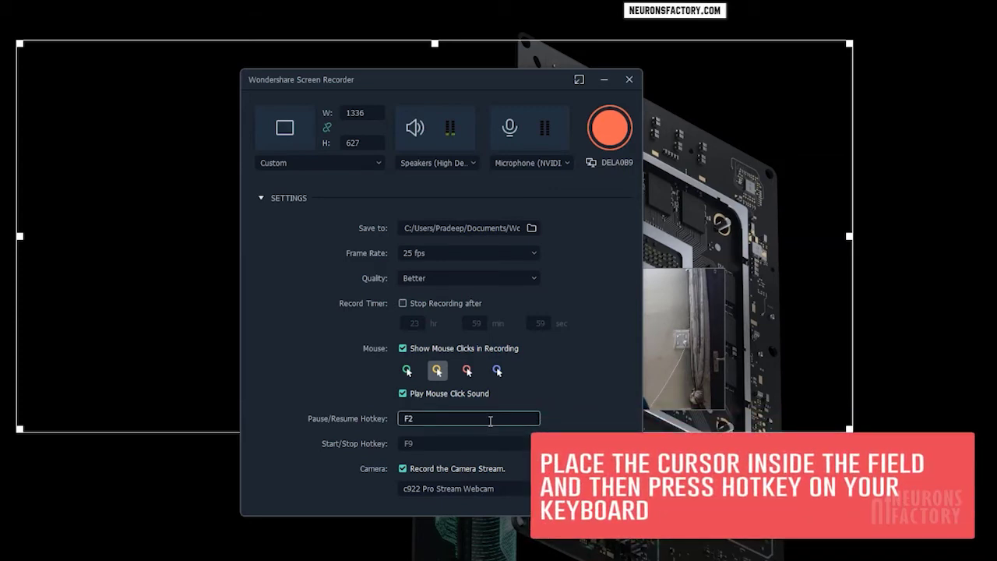
pyautogui.press('F10')
pyautogui.click(471, 439)
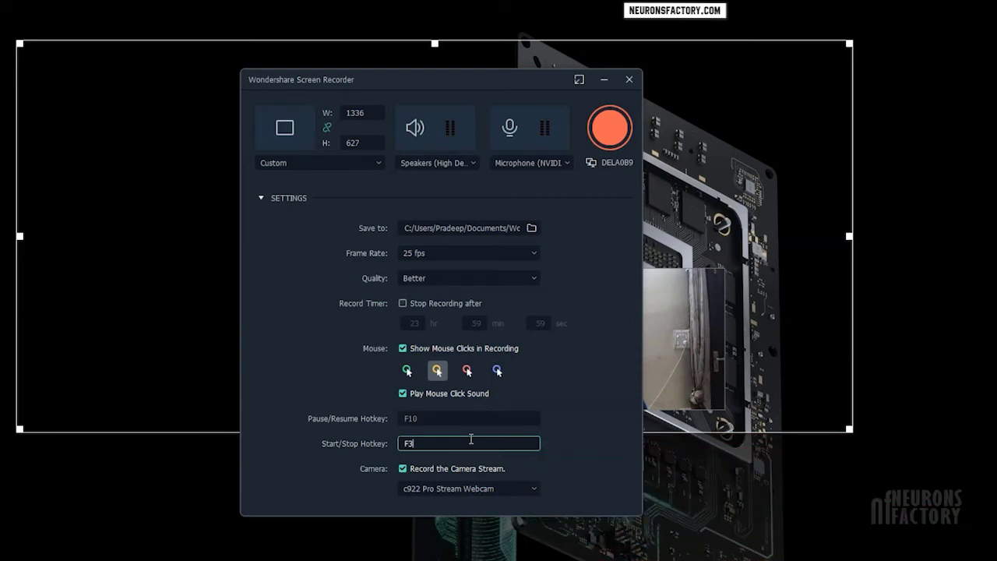
pyautogui.click(566, 445)
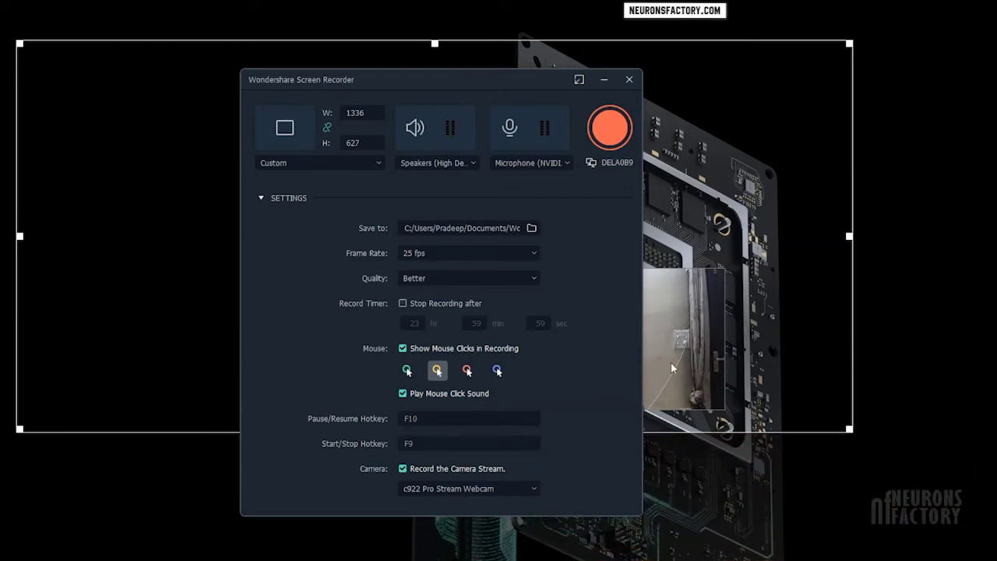
# Keep Record the Camera Stream on and move the webcam preview into the lower-right capture area
pyautogui.moveTo(671, 362); pyautogui.dragTo(838, 367)
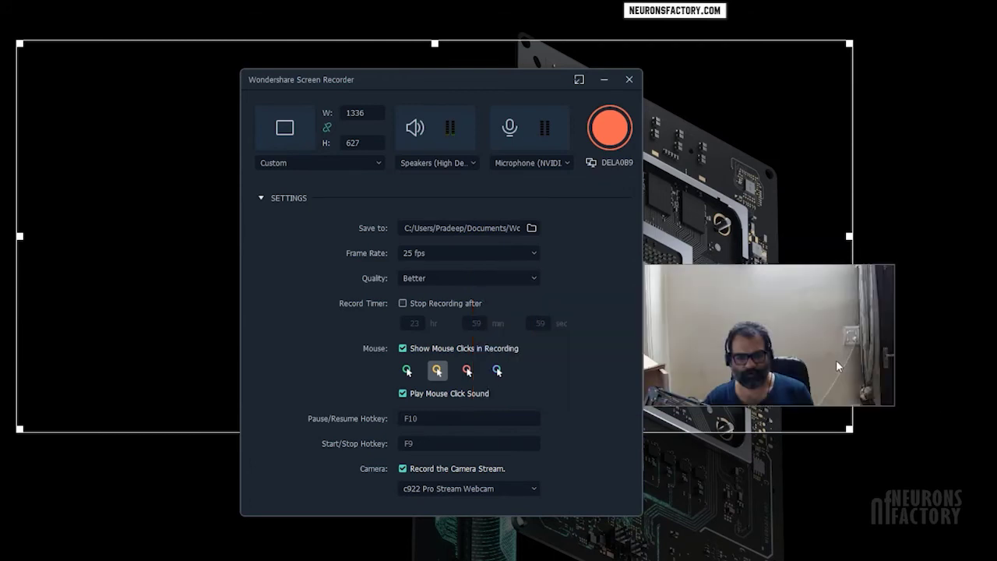
pyautogui.click(403, 469)
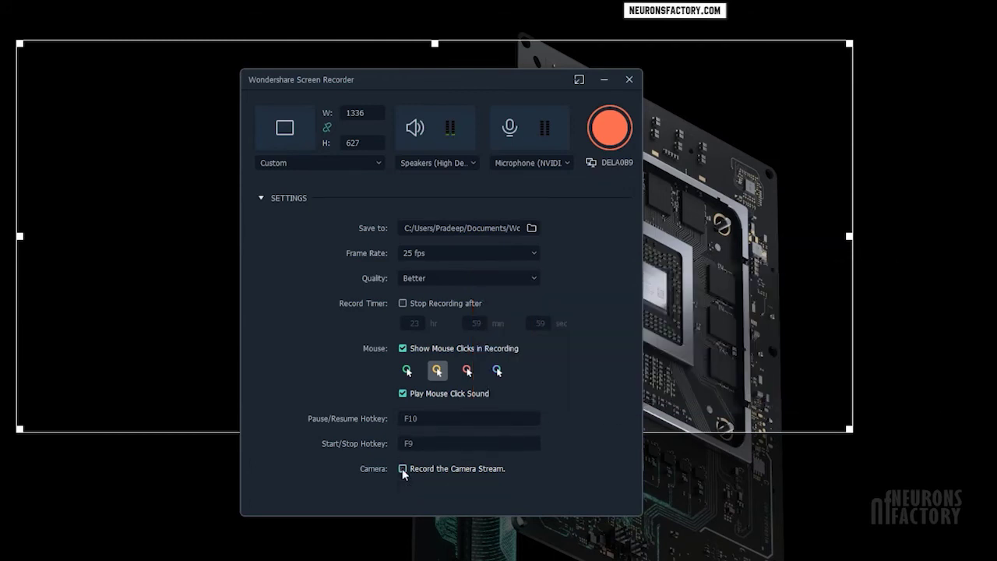
pyautogui.click(402, 469)
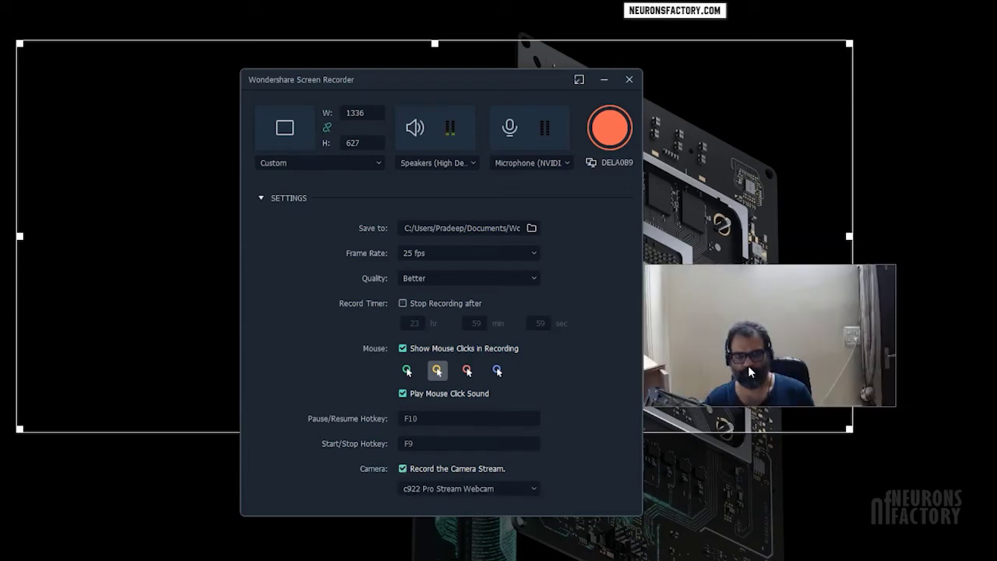
pyautogui.moveTo(748, 366); pyautogui.dragTo(699, 385)
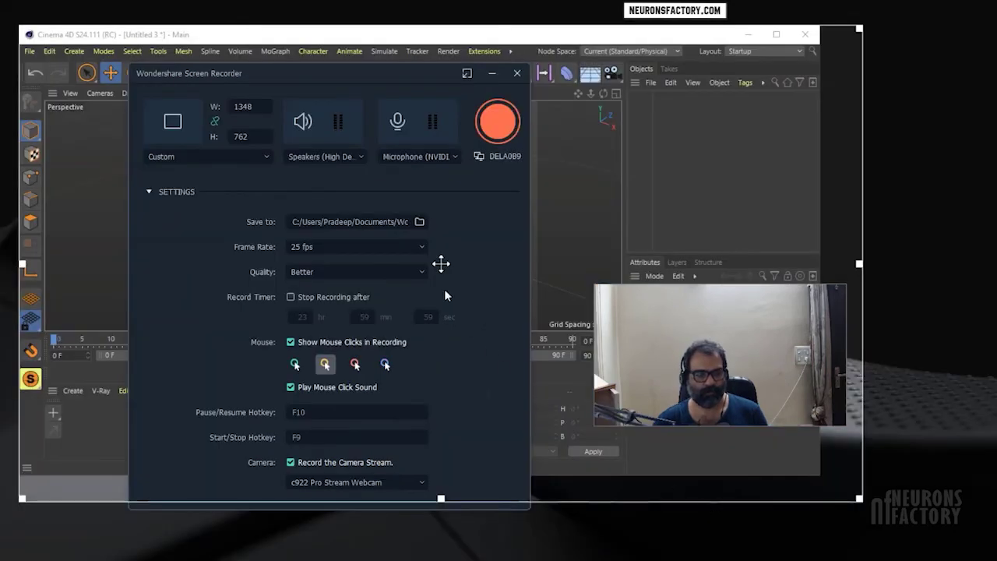
# Target the Cinema 4D window for capture and shrink the webcam preview into its bottom-right corner
pyautogui.click(265, 153)
pyautogui.click(212, 219)
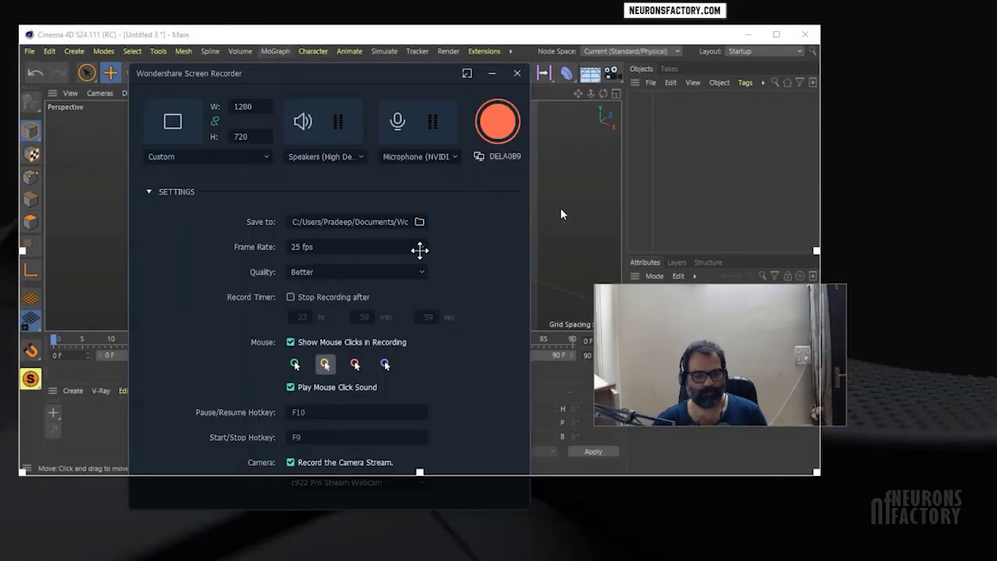
pyautogui.moveTo(705, 378); pyautogui.dragTo(696, 404)
pyautogui.moveTo(564, 333); pyautogui.dragTo(706, 409)
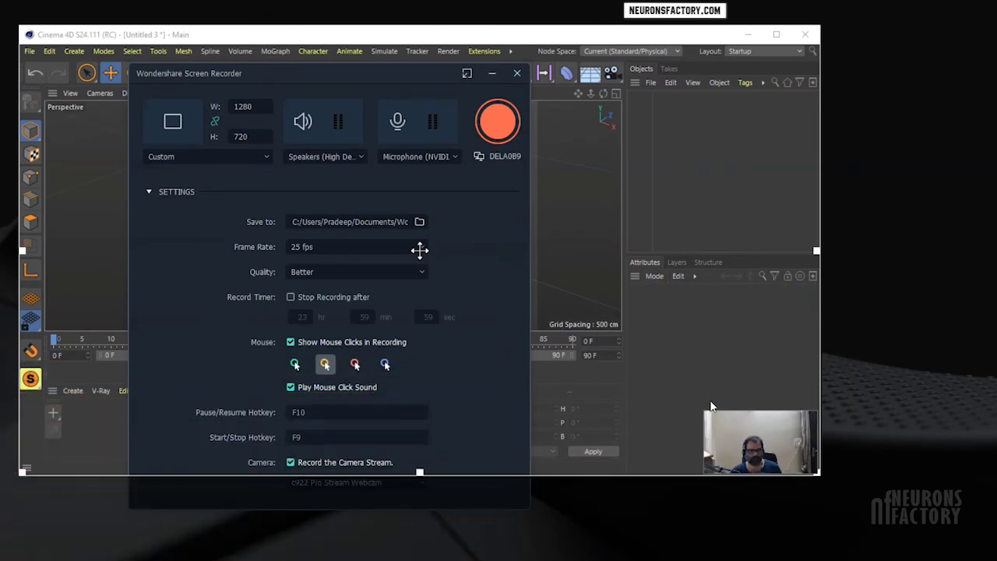
# Keep the current microphone and start the 1280 x 720 screen recording
pyautogui.click(458, 156)
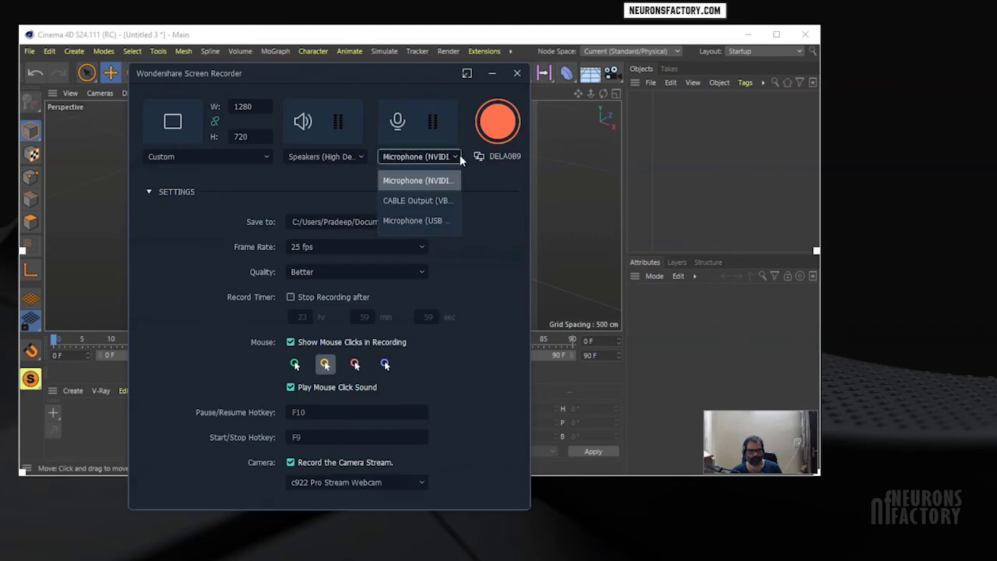
pyautogui.click(458, 156)
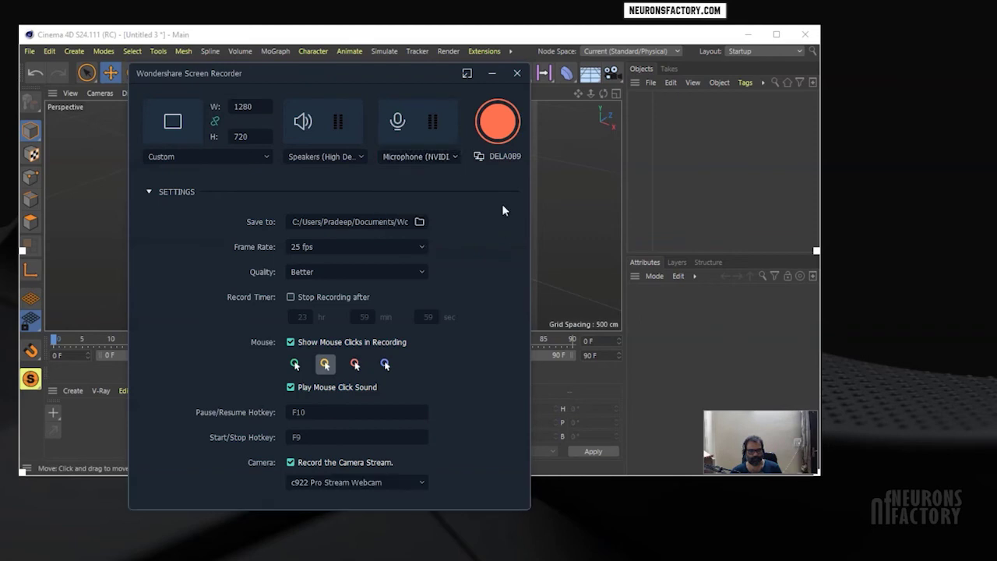
pyautogui.click(498, 122)
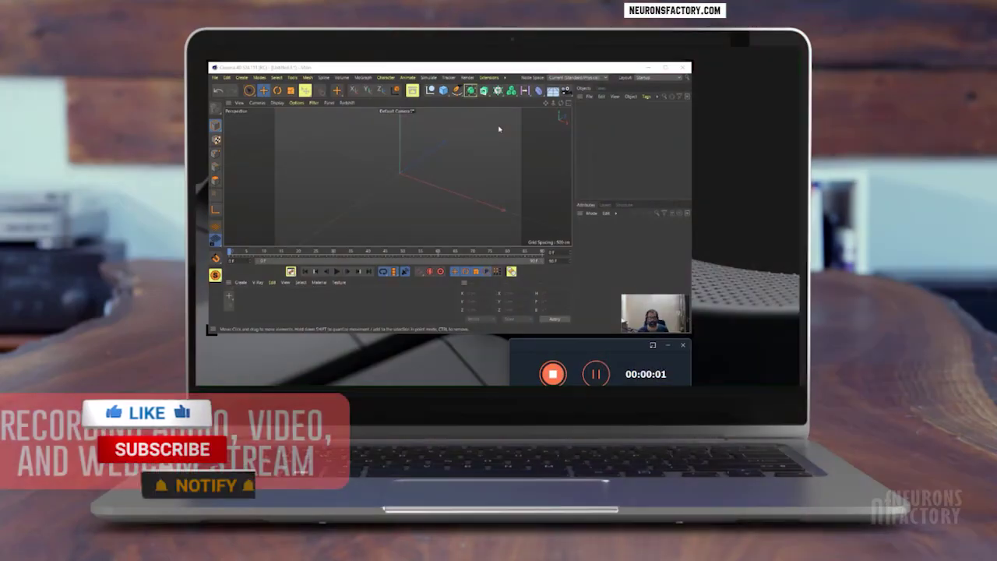
# Add a cube in Cinema 4D and rename it 'myCube' during recording
pyautogui.click(443, 90)
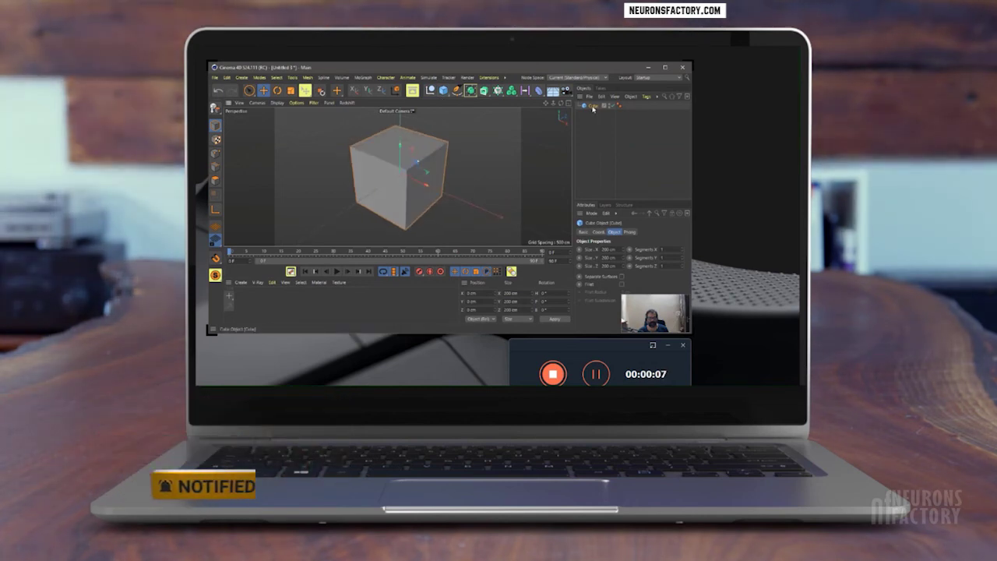
pyautogui.doubleClick(593, 107)
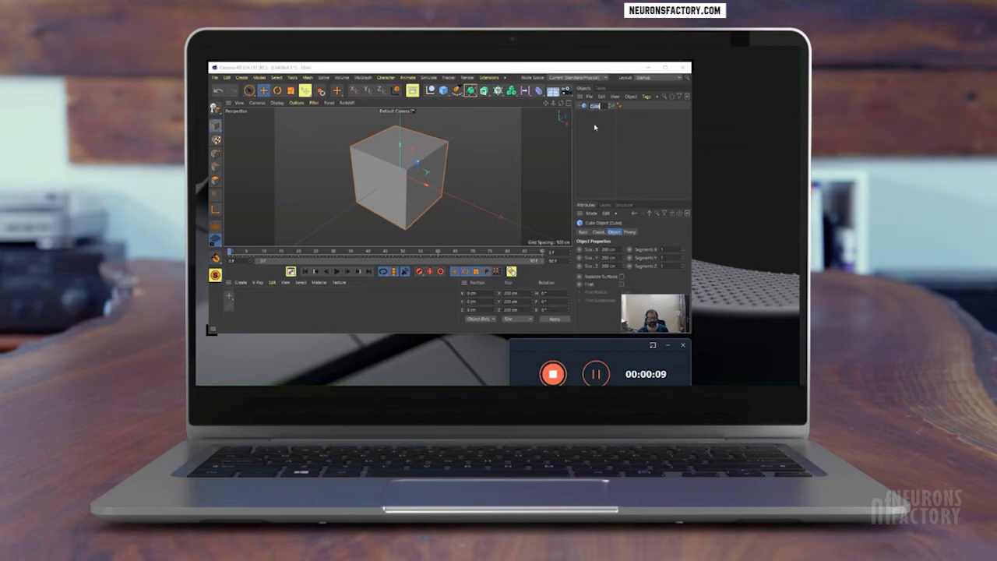
pyautogui.write('myCube')
pyautogui.press('Return')
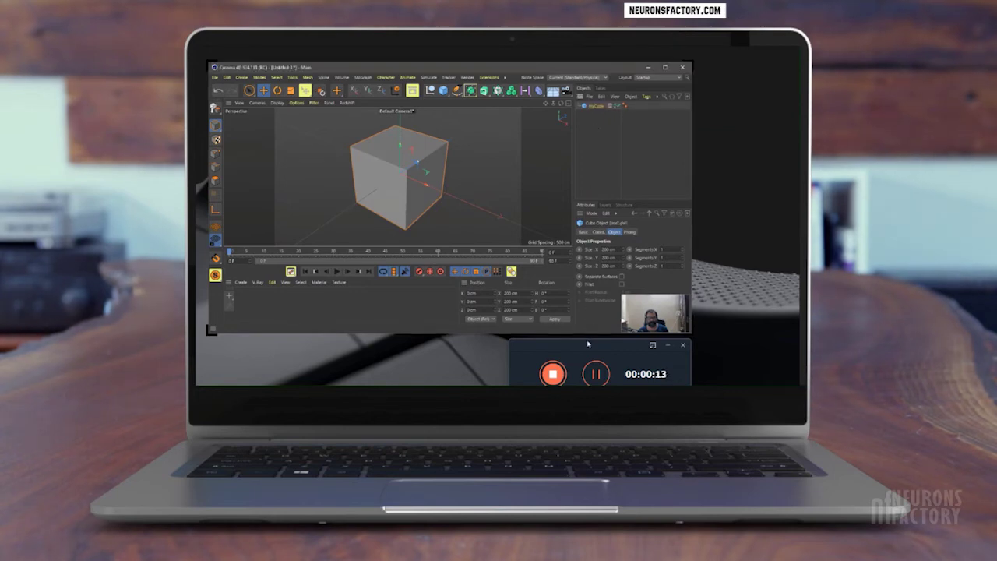
pyautogui.moveTo(585, 346); pyautogui.dragTo(573, 246)
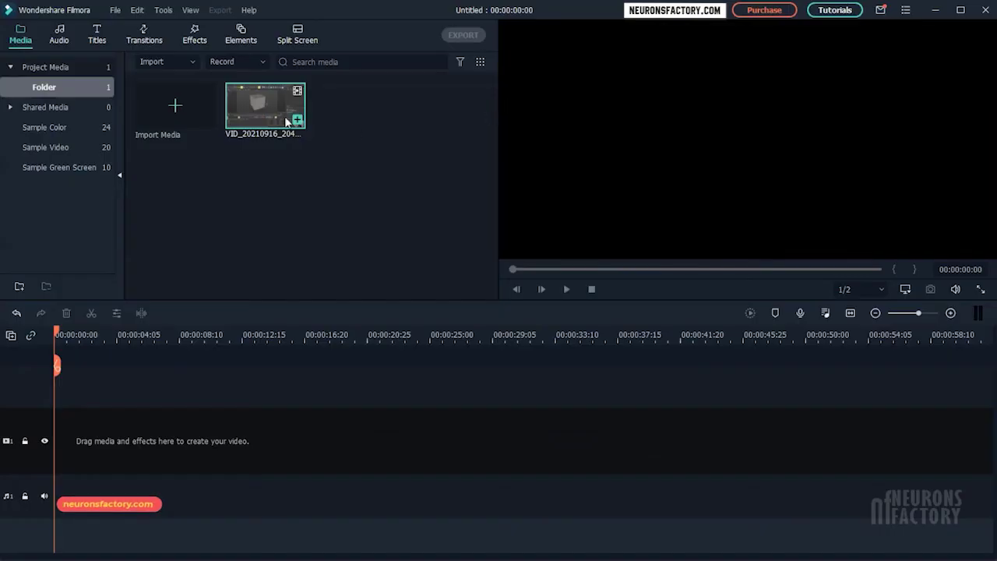
# Drag the Cinema 4D recording onto the video track and match the project to 1280×720 25fps
pyautogui.moveTo(287, 121); pyautogui.dragTo(49, 460)
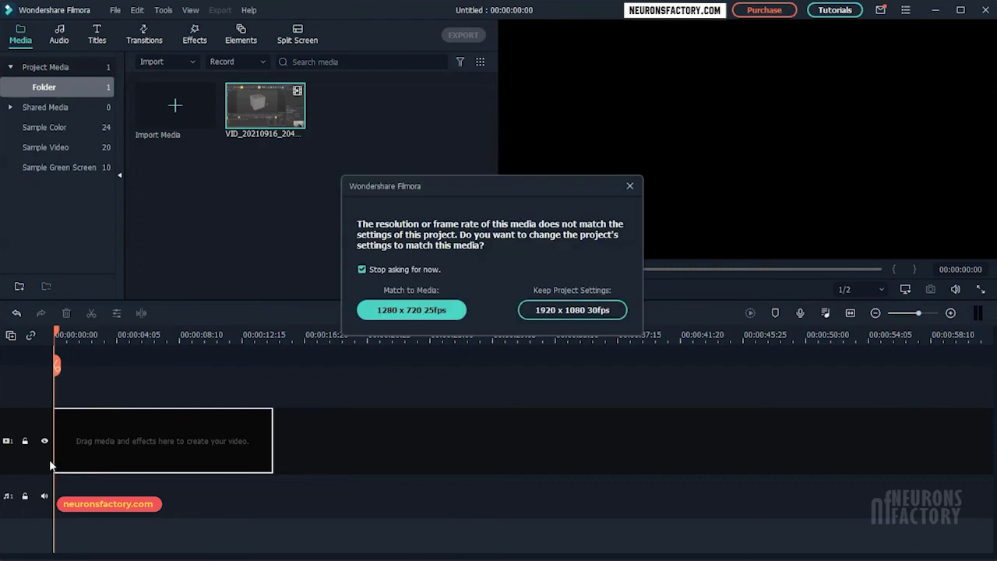
pyautogui.click(449, 314)
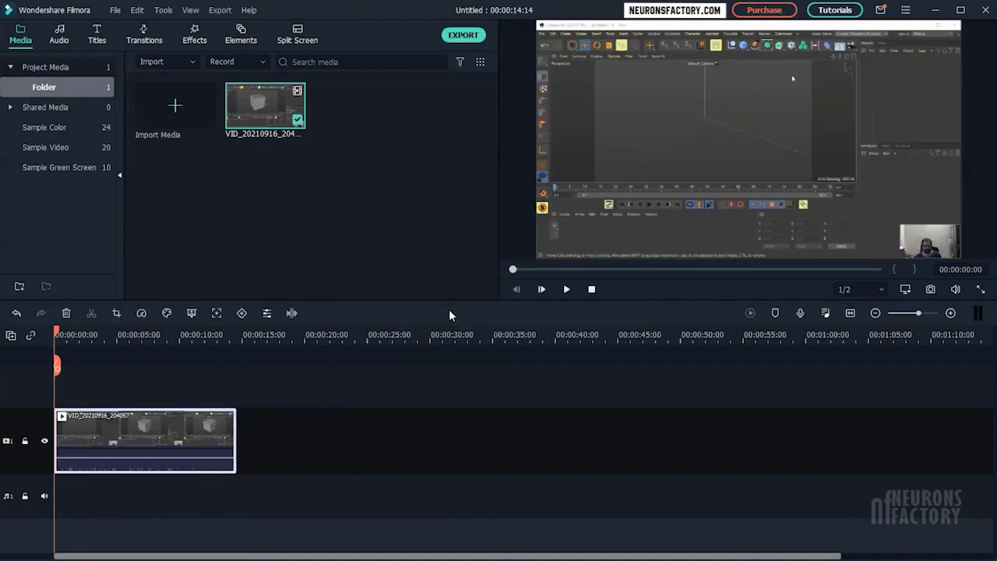